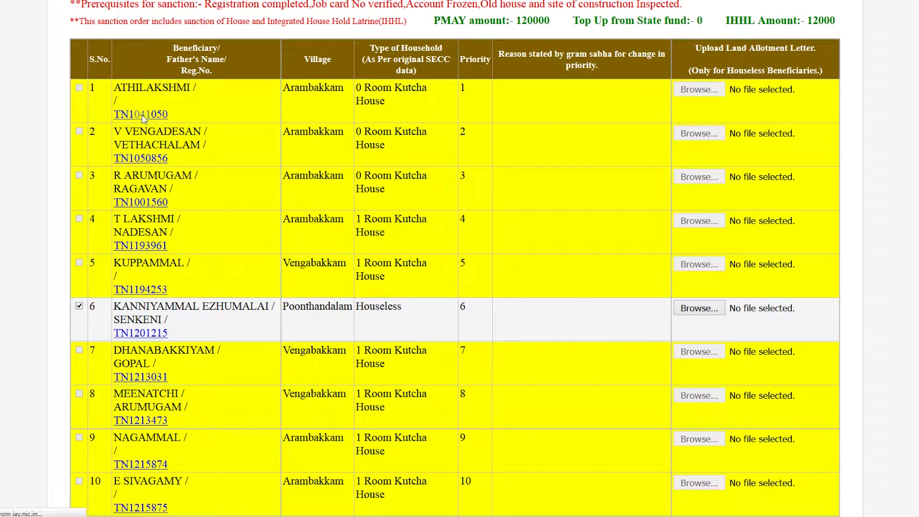
{"action": "left_click", "coordinate": [141, 115]}
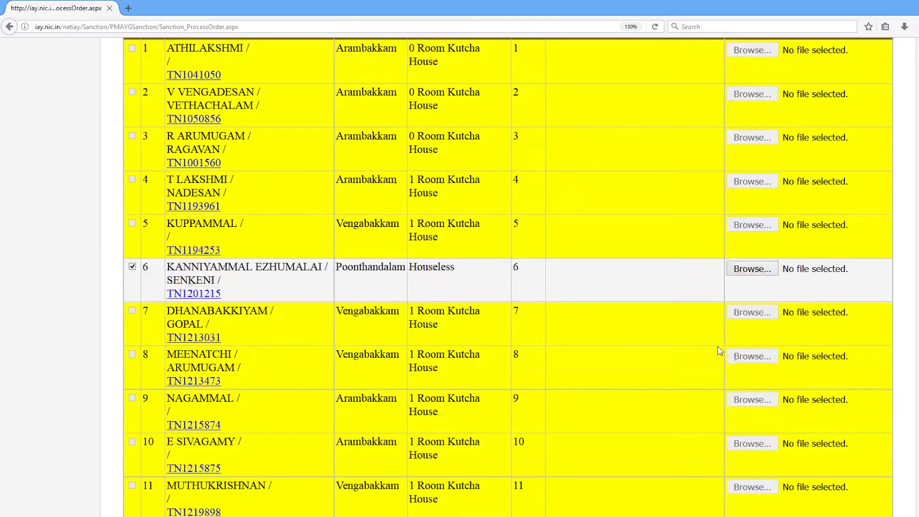
Attach allotment_letter.pdf as row 6's land allotment letter and tick beneficiary 17 for sanction
{"action": "left_click", "coordinate": [750, 269]}
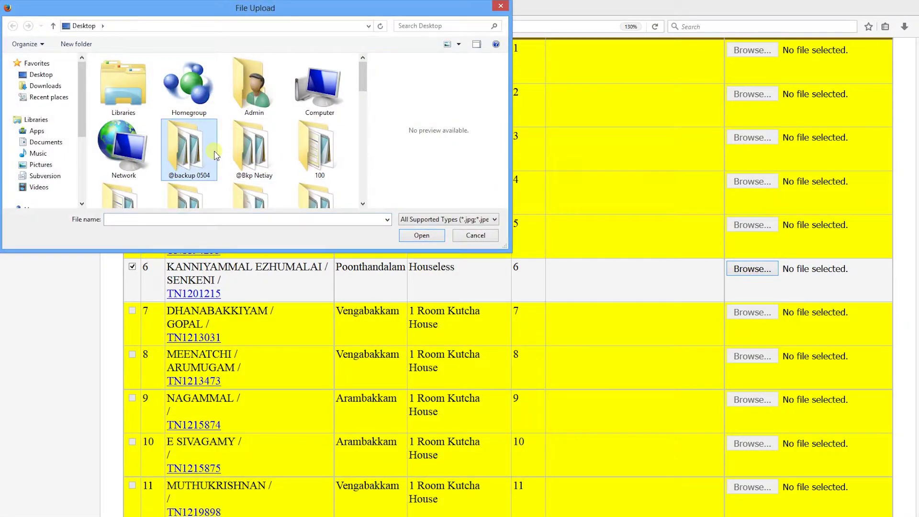
{"action": "scroll", "coordinate": [201, 158], "scroll_direction": "down", "scroll_amount": 5}
{"action": "left_click", "coordinate": [191, 187]}
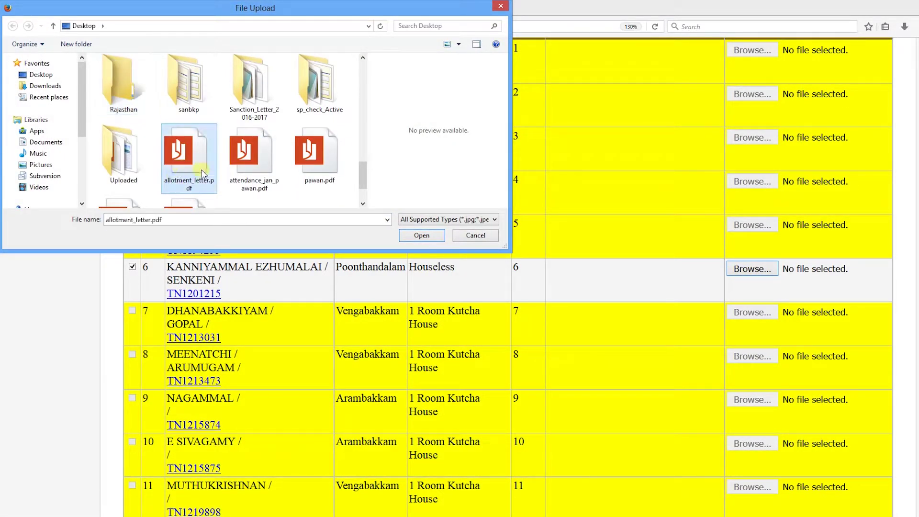
{"action": "left_click", "coordinate": [422, 235]}
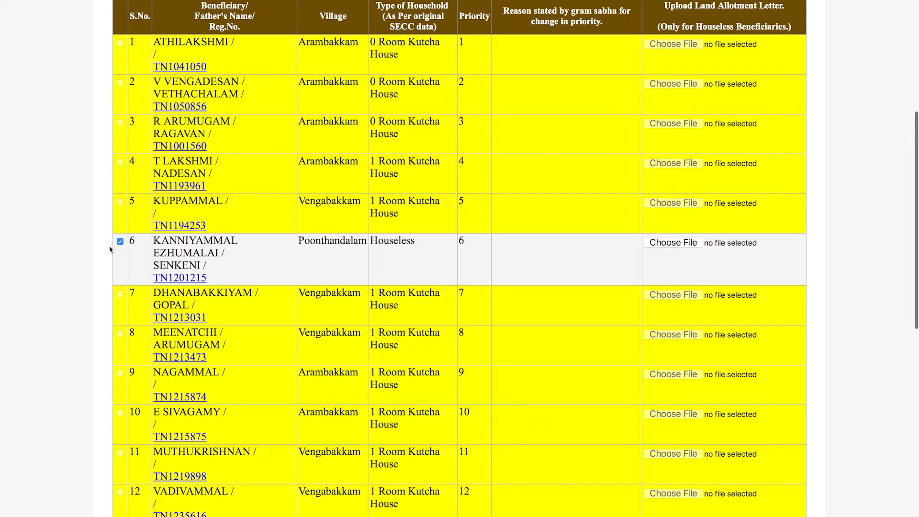
{"action": "left_click", "coordinate": [121, 242]}
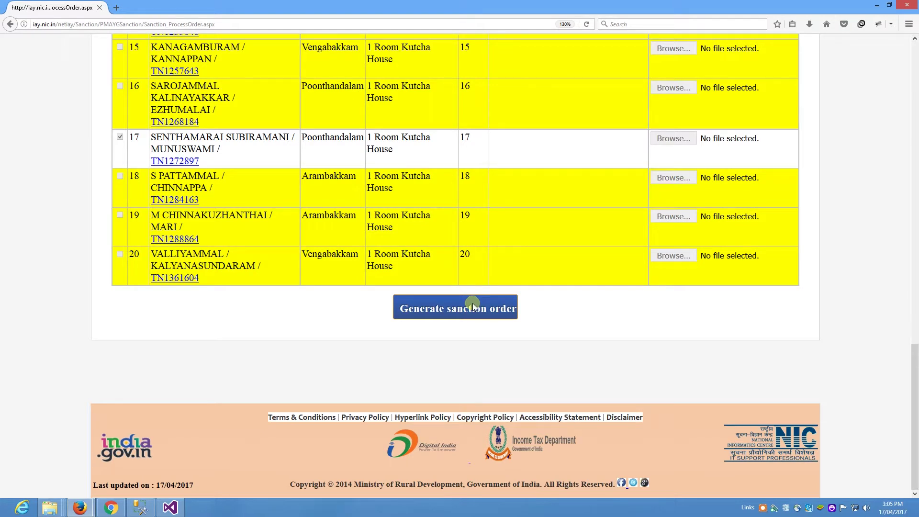
Generate the sanction order and save the sanctioned list as SanctionList.xls
{"action": "left_click", "coordinate": [472, 307]}
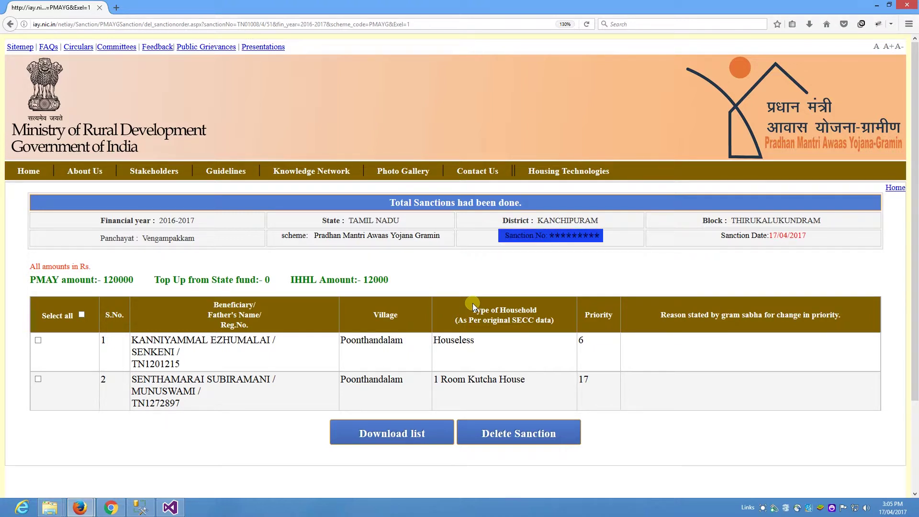
{"action": "left_click", "coordinate": [395, 436]}
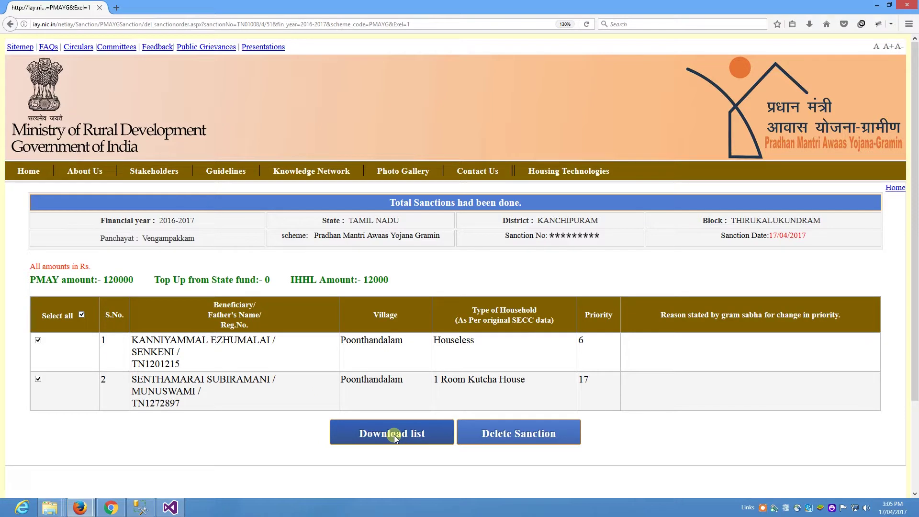
{"action": "left_click", "coordinate": [385, 269]}
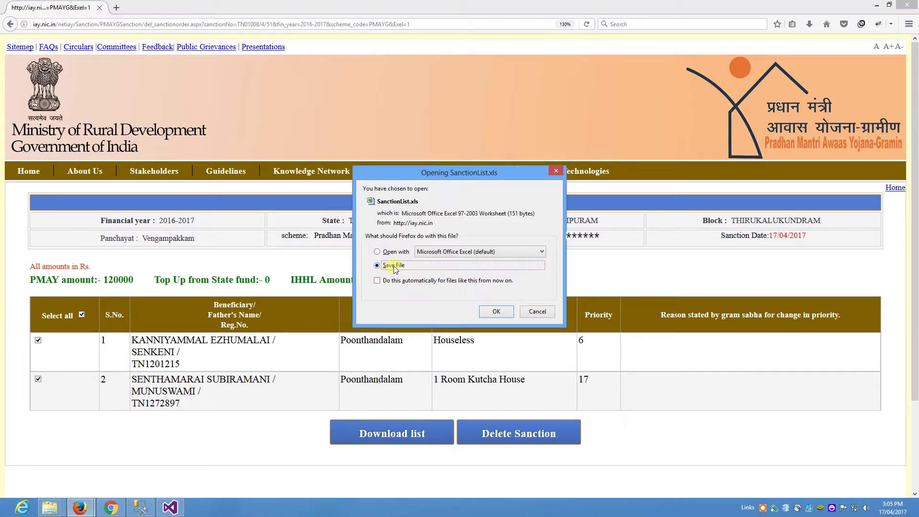
{"action": "left_click", "coordinate": [498, 312]}
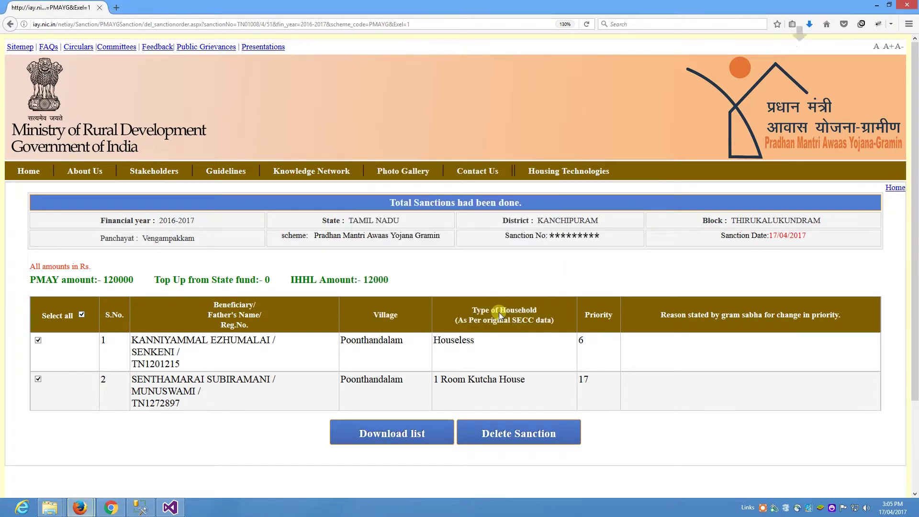
Delete the sanction of the first listed beneficiary
{"action": "scroll", "coordinate": [61, 219], "scroll_direction": "down", "scroll_amount": 3}
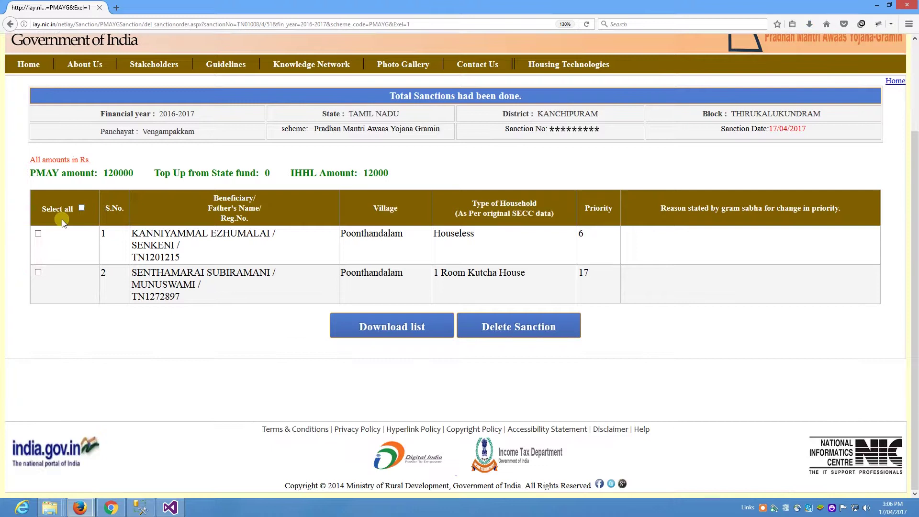
{"action": "left_click", "coordinate": [38, 234]}
{"action": "left_click", "coordinate": [517, 327]}
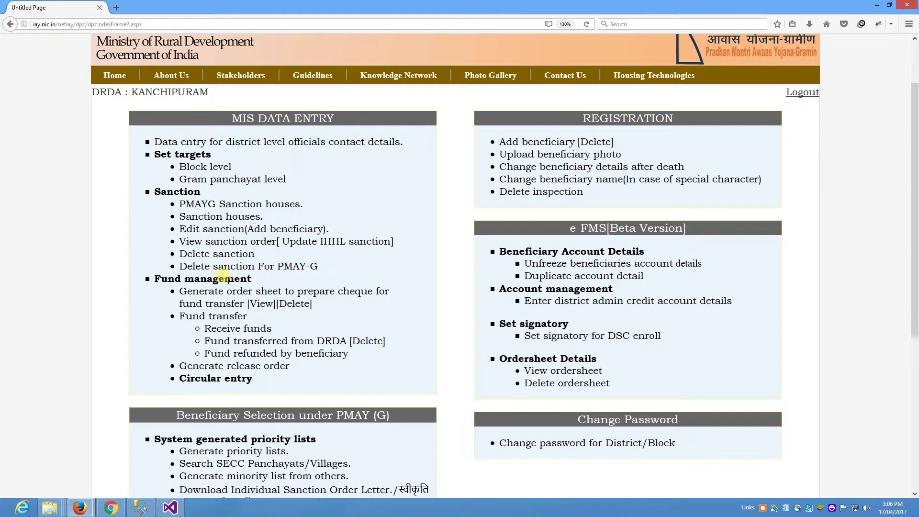
Open 'Delete sanction For PMAY-G' from the MIS Data Entry menu's Sanction section
{"action": "left_click", "coordinate": [232, 267]}
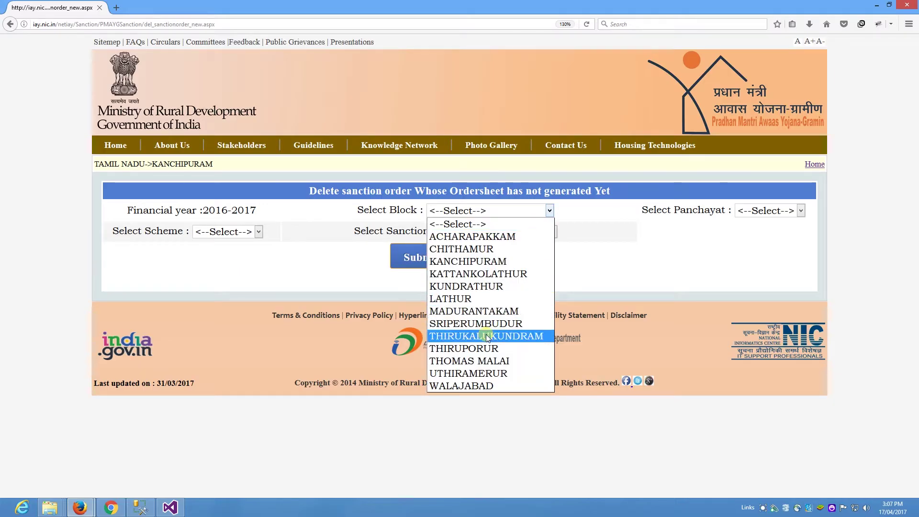
Load the sanction order for block THIRUKALUKUNDRAM, panchayat Vengampakkam, under PMAY-G
{"action": "left_click", "coordinate": [483, 340]}
{"action": "left_click", "coordinate": [750, 221]}
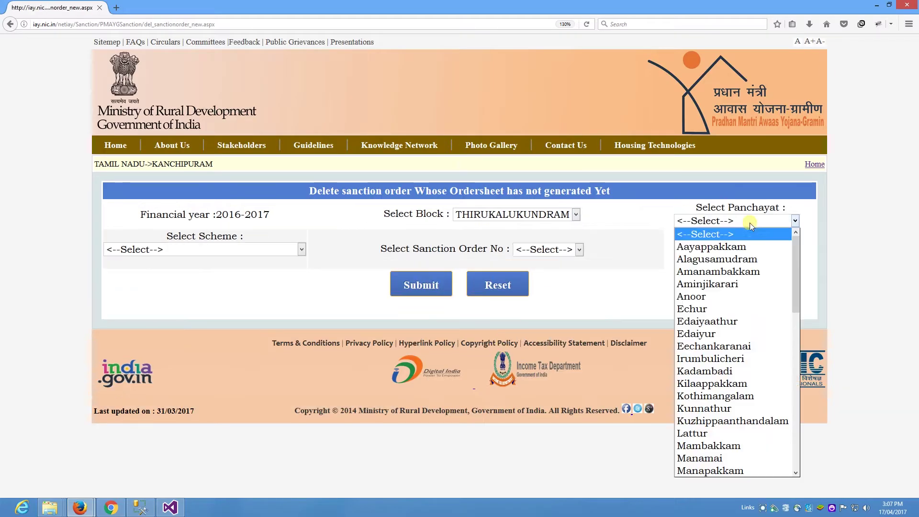
{"action": "scroll", "coordinate": [732, 364], "scroll_direction": "down", "scroll_amount": 10}
{"action": "left_click", "coordinate": [709, 447]}
{"action": "left_click", "coordinate": [130, 249]}
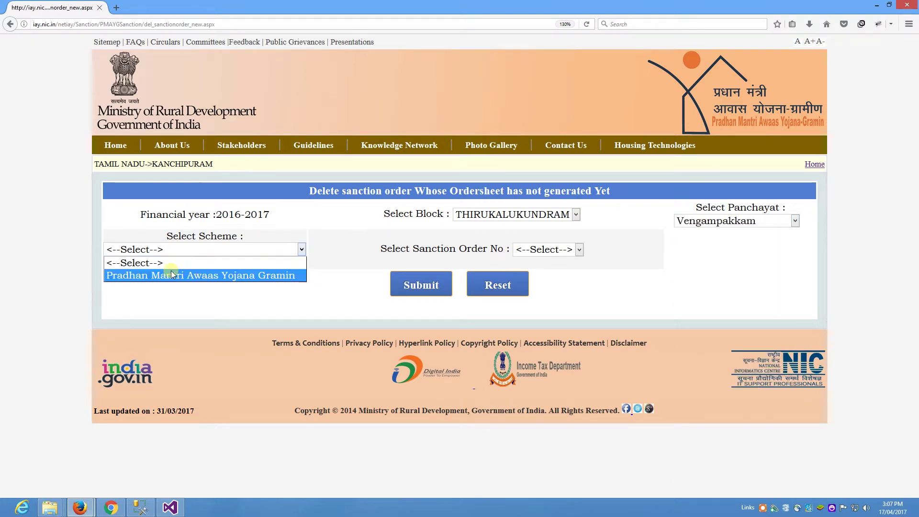
{"action": "left_click", "coordinate": [172, 274]}
{"action": "left_click", "coordinate": [533, 252]}
{"action": "left_click", "coordinate": [523, 281]}
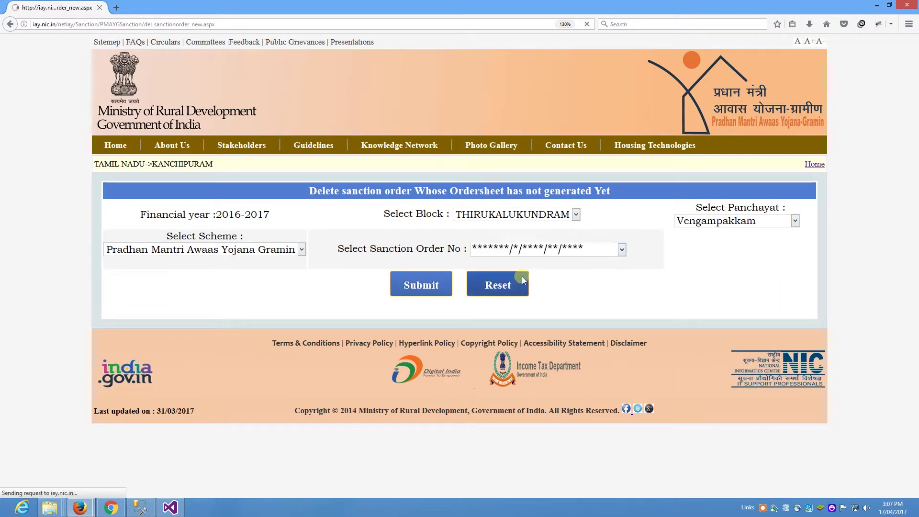
{"action": "left_click", "coordinate": [411, 284]}
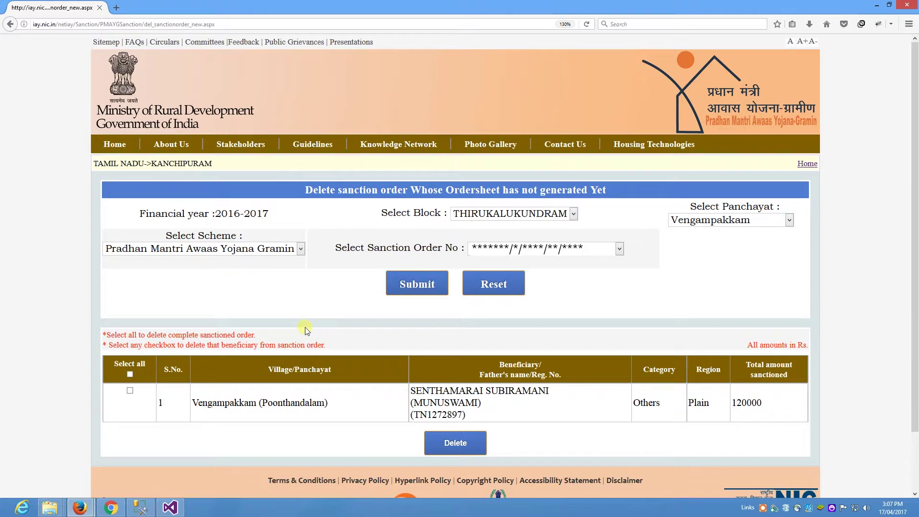
Delete the Poonthandalam beneficiary from the order and acknowledge the success message
{"action": "scroll", "coordinate": [305, 326], "scroll_direction": "down", "scroll_amount": 3}
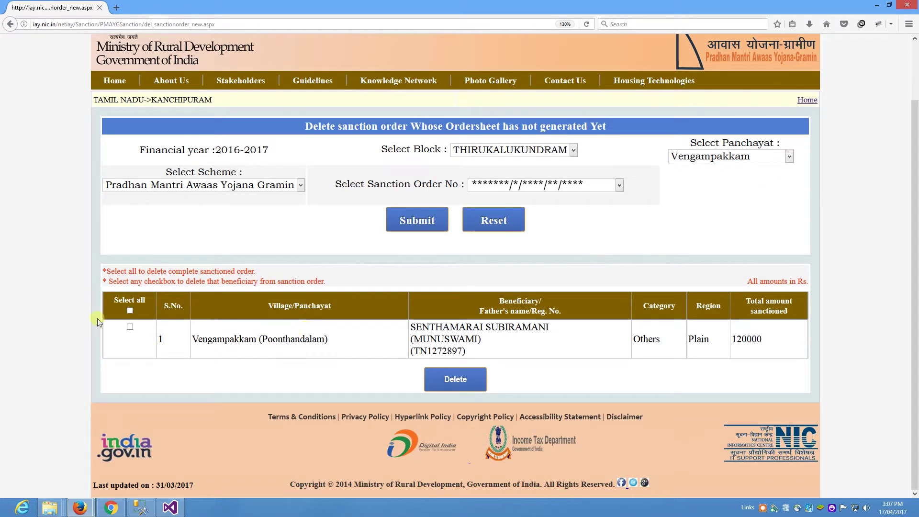
{"action": "left_click", "coordinate": [130, 326]}
{"action": "left_click", "coordinate": [445, 380]}
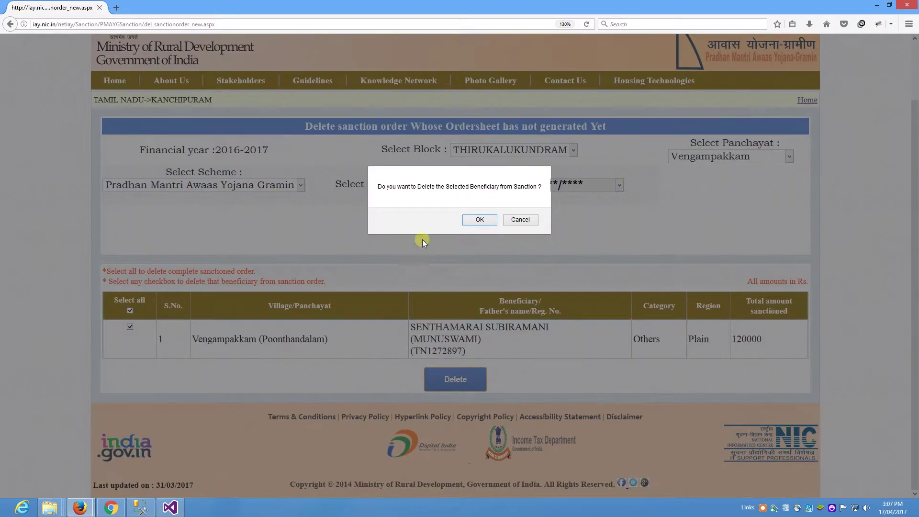
{"action": "left_click", "coordinate": [479, 220]}
{"action": "left_click", "coordinate": [478, 223]}
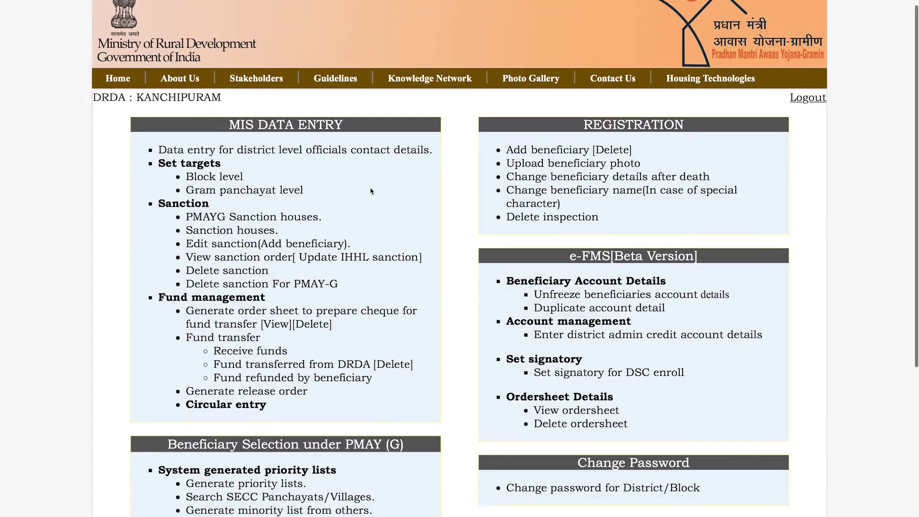
Open 'Download Individual Sanction Order Letter' under PMAY (G) Beneficiary Selection
{"action": "scroll", "coordinate": [371, 192], "scroll_direction": "down", "scroll_amount": 5}
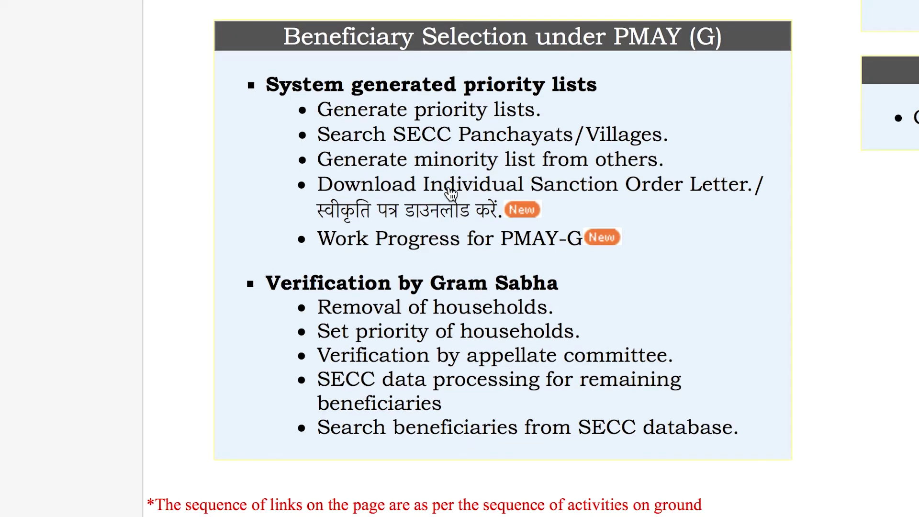
{"action": "left_click", "coordinate": [449, 187]}
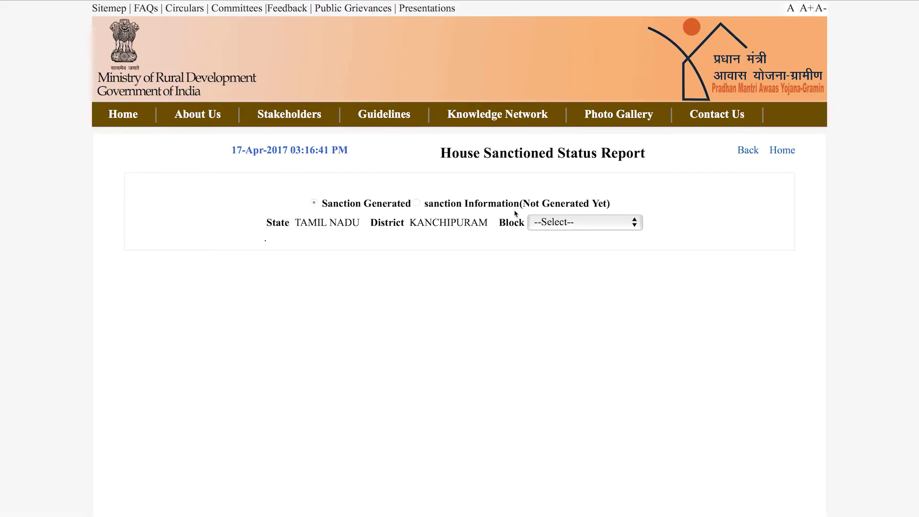